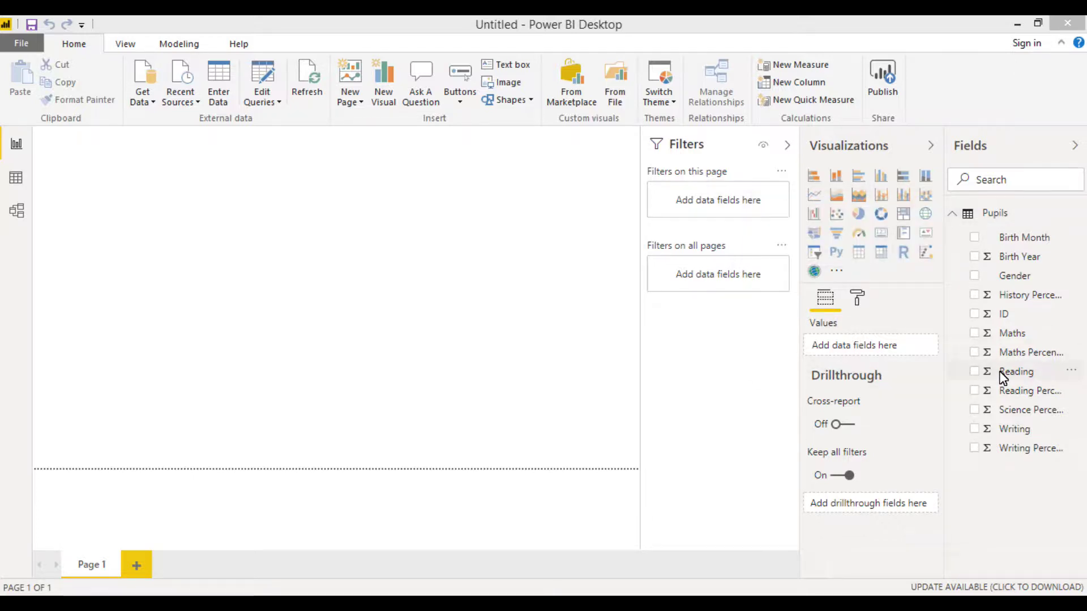
# Add Gender as a new table visual and raise its values text size to 11 pt.
pyautogui.click(974, 278)
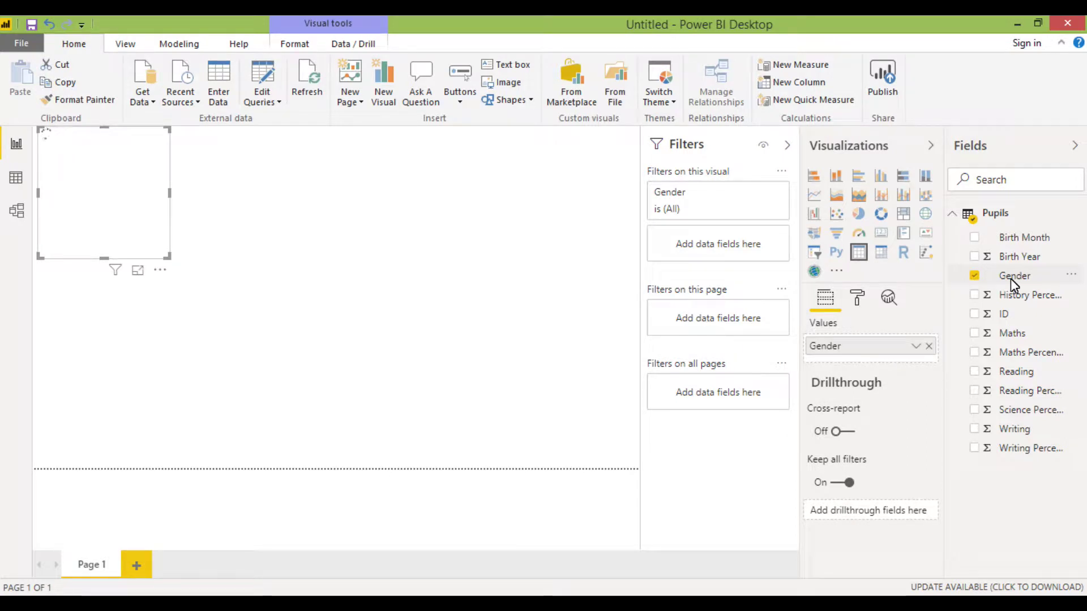
pyautogui.click(137, 181)
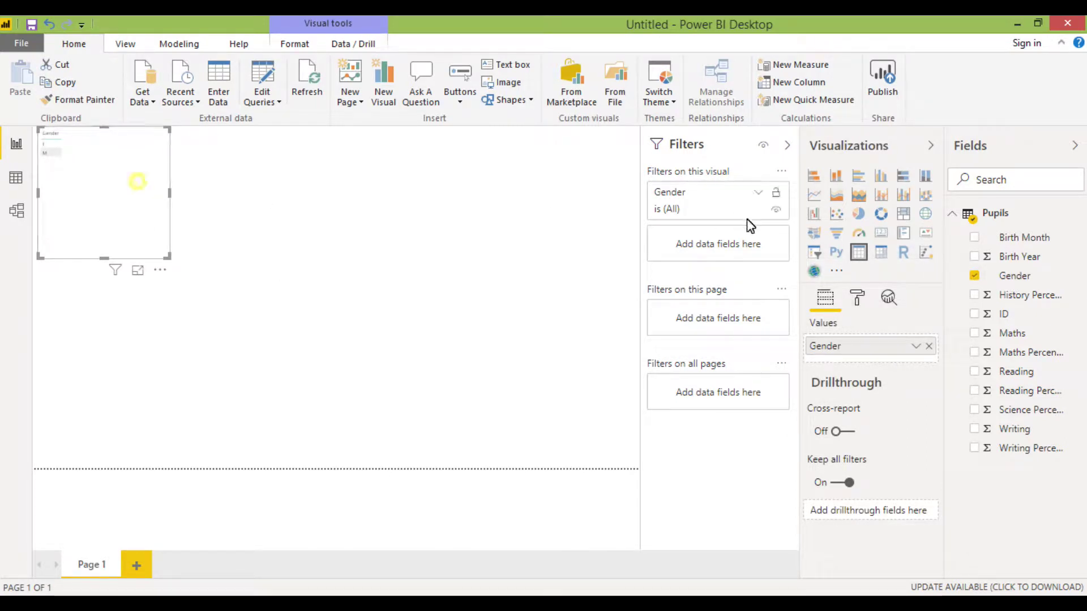
pyautogui.click(857, 298)
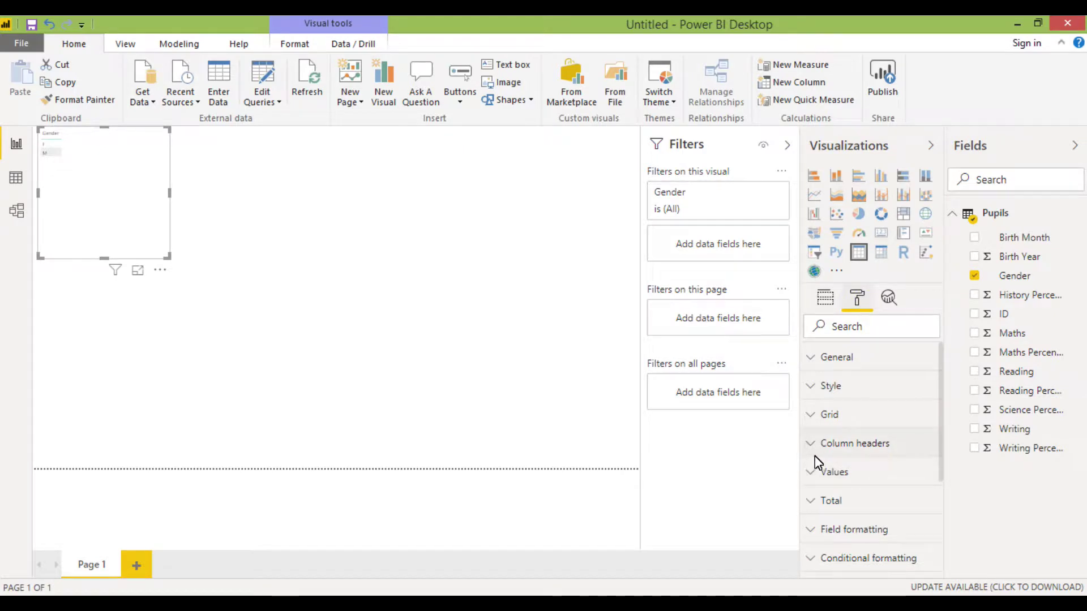
pyautogui.click(814, 472)
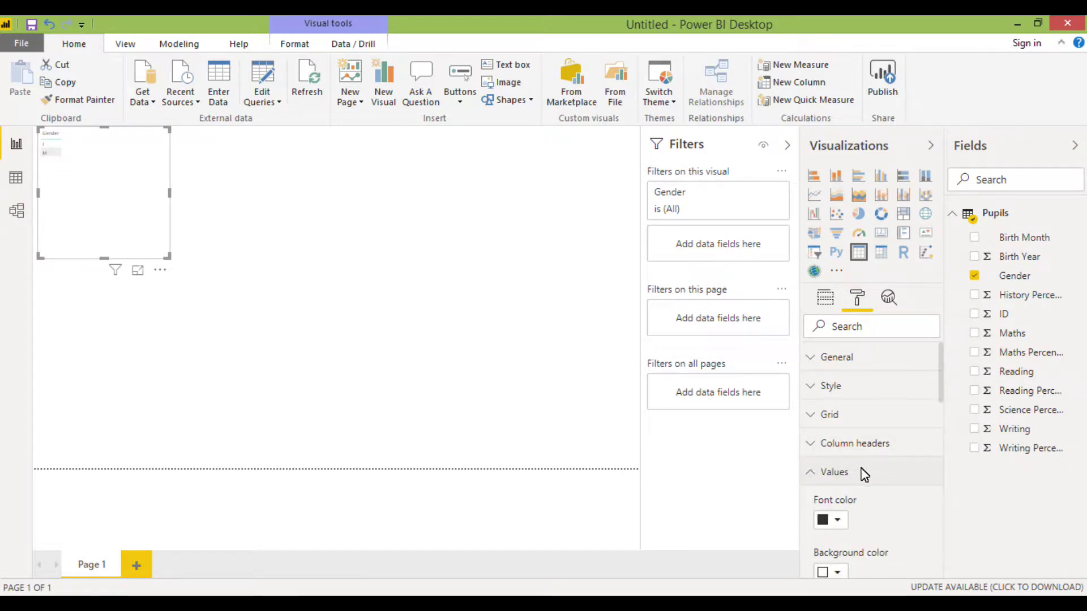
pyautogui.scroll(-10, 863, 474)
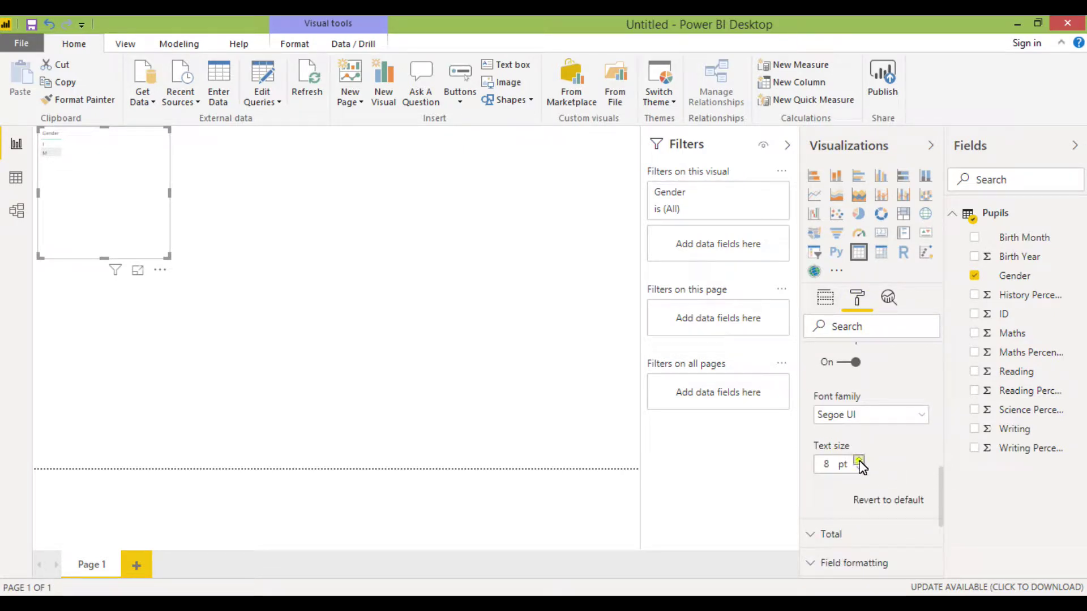
pyautogui.click(859, 460)
pyautogui.click(859, 460)
pyautogui.click(859, 460)
# Raise the table's column header text size to 11 pt.
pyautogui.scroll(4, 861, 457)
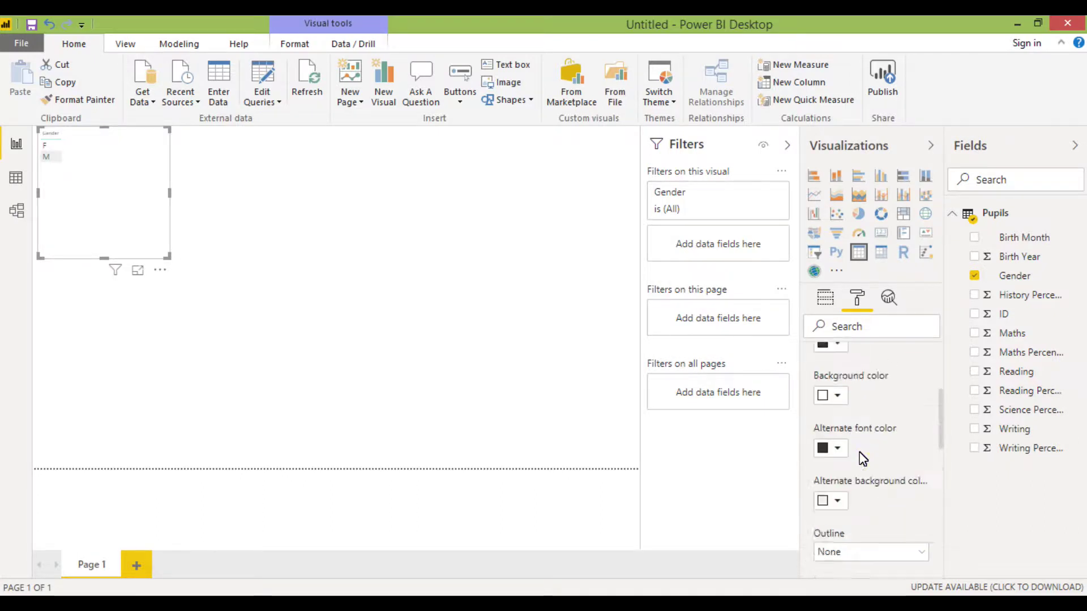
pyautogui.scroll(2, 862, 458)
pyautogui.click(815, 391)
pyautogui.click(813, 365)
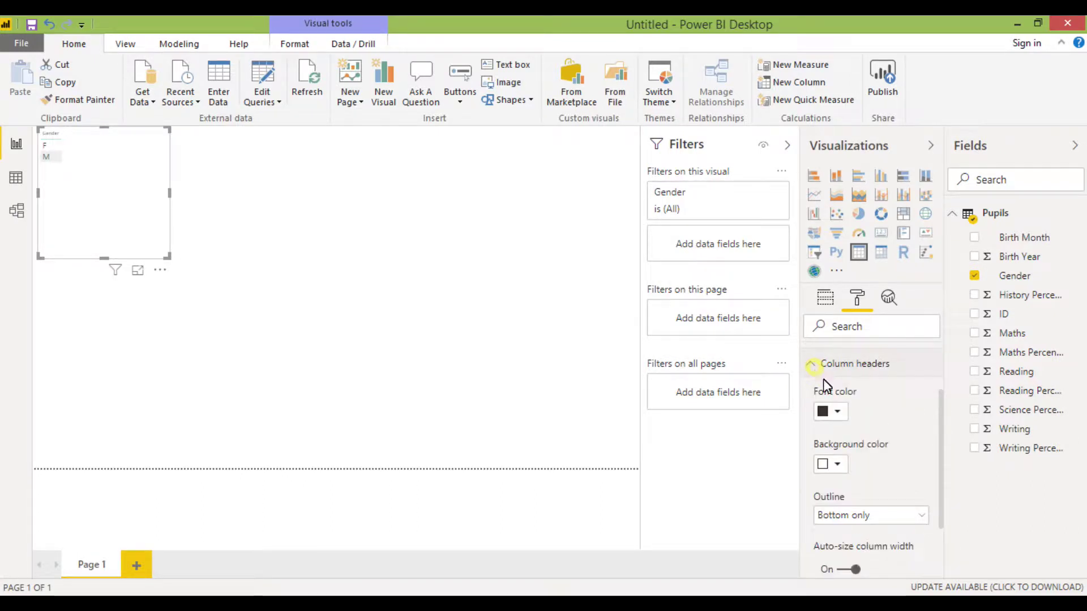
pyautogui.scroll(-5, 891, 474)
pyautogui.click(858, 429)
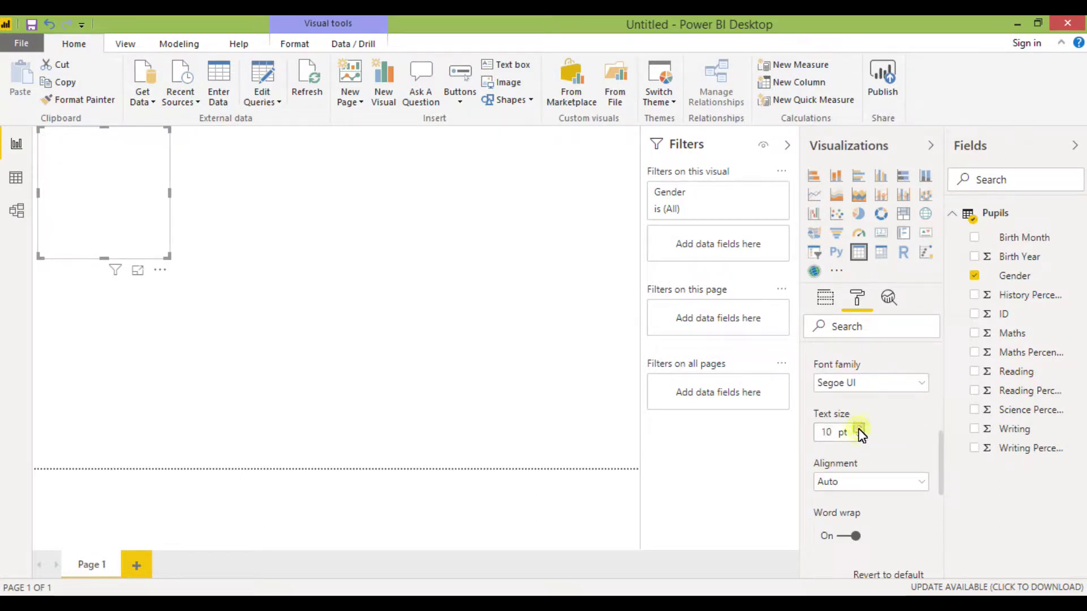
pyautogui.click(858, 428)
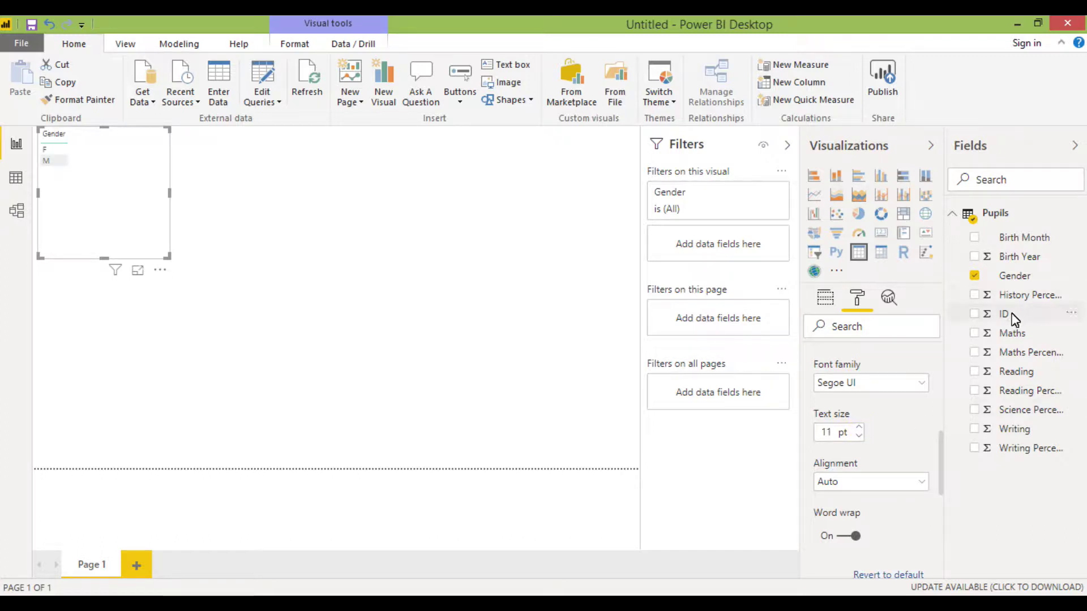
# Add a count of ID to the Gender table (F 18, M 12, Total 30) and widen the Fields pane.
pyautogui.click(826, 305)
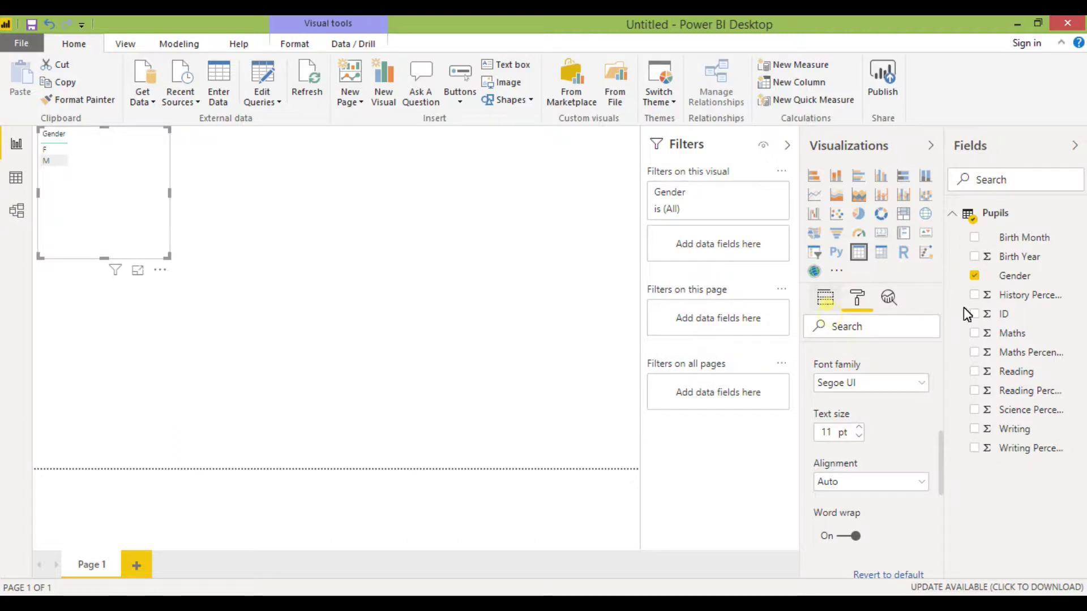
pyautogui.moveTo(1004, 314); pyautogui.dragTo(906, 367)
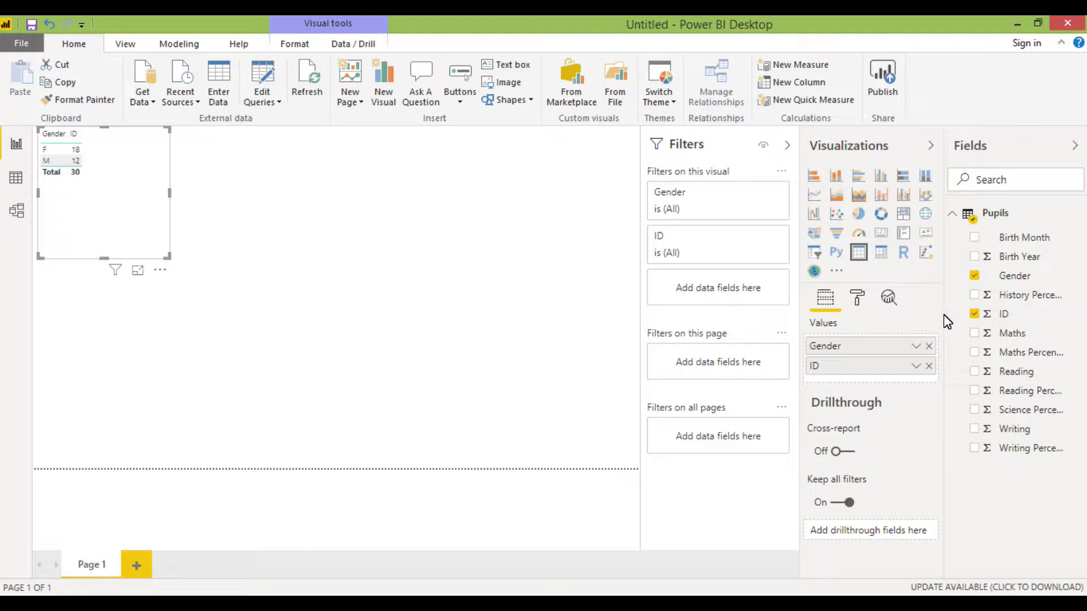
pyautogui.moveTo(945, 317); pyautogui.dragTo(895, 317)
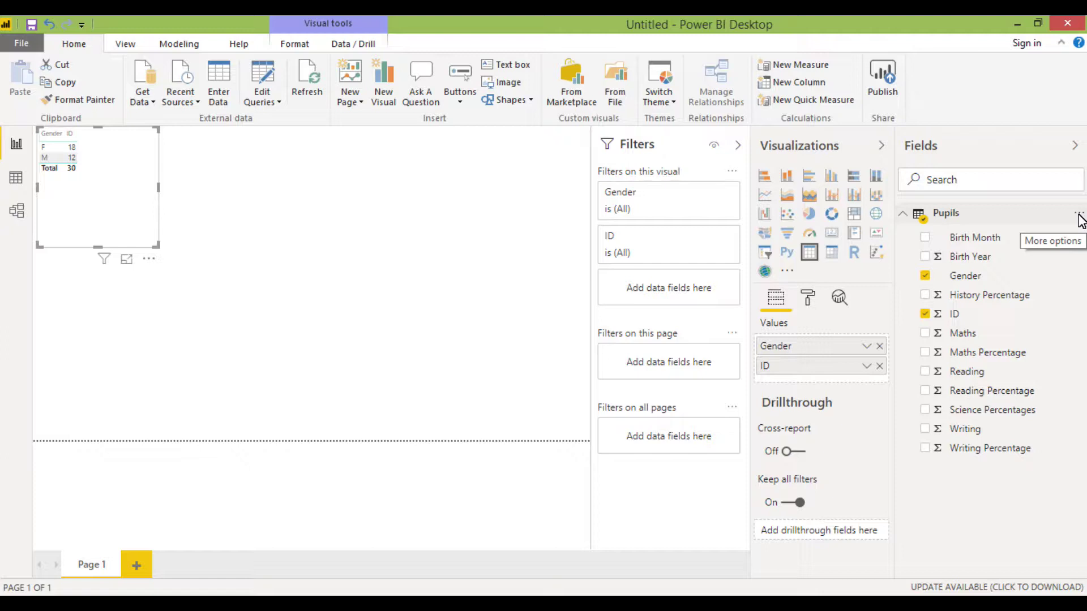
# Create a new calculated column in the Pupils table, cursor placed after 'Column ='.
pyautogui.click(1079, 214)
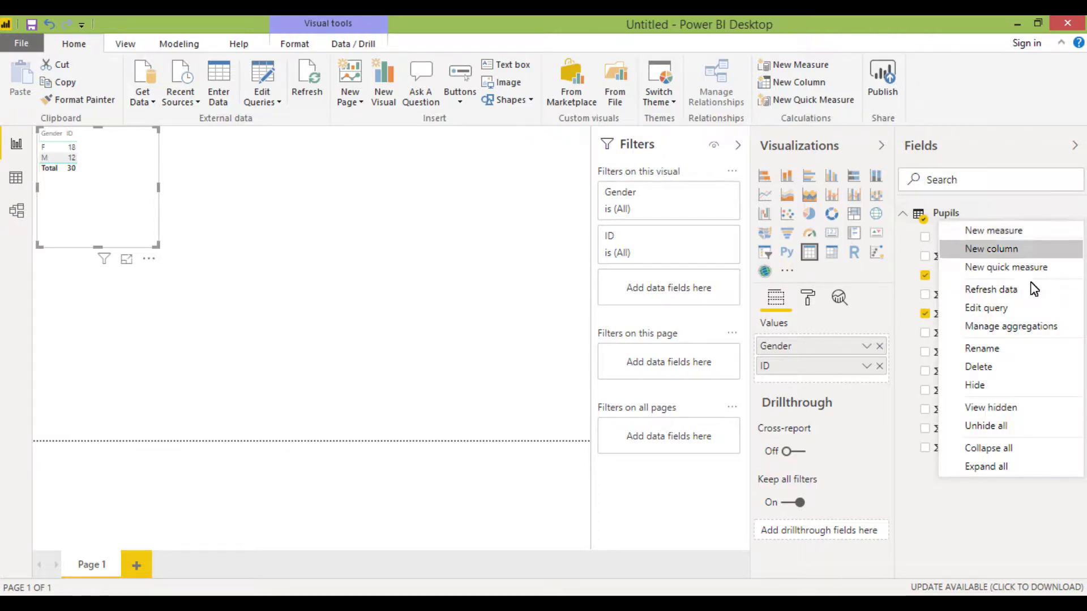
pyautogui.click(1011, 257)
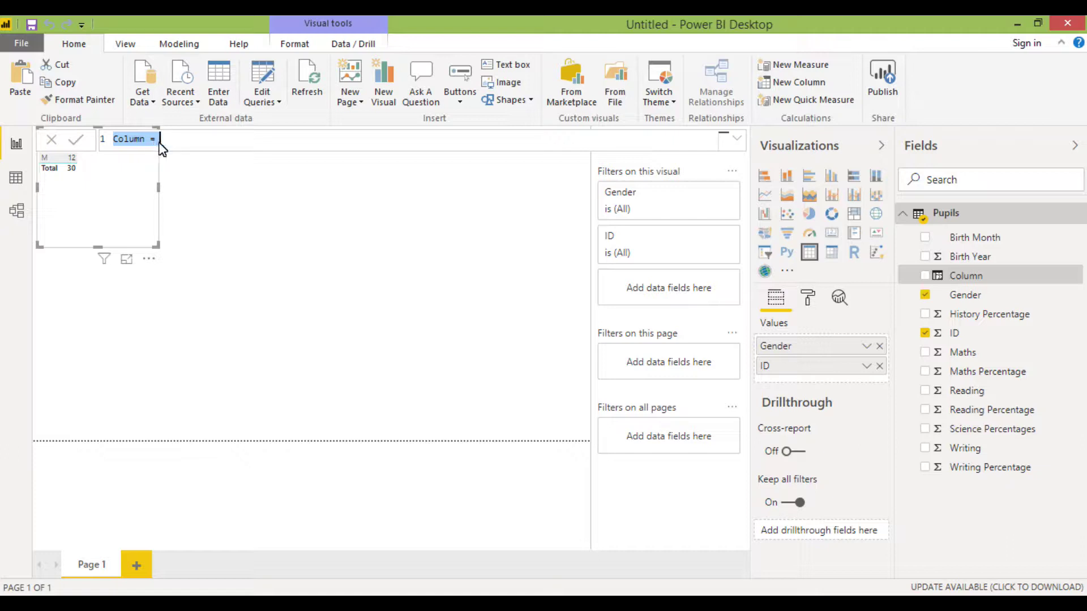
pyautogui.click(165, 142)
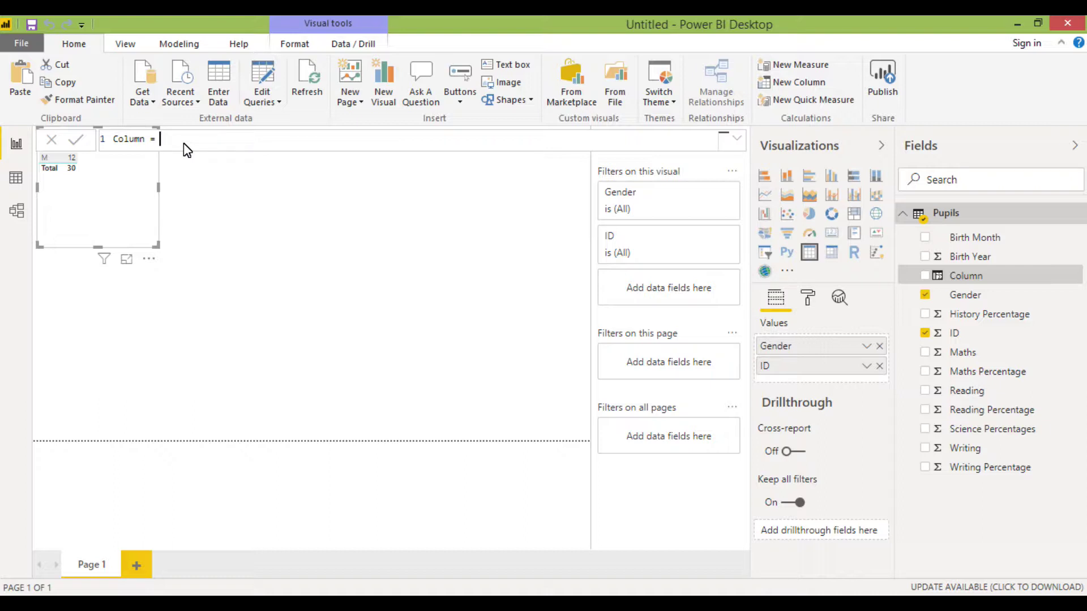
# Rename the new calculated column to 'Gender Label'.
pyautogui.doubleClick(129, 139)
pyautogui.write('Gender Label')
pyautogui.click(219, 140)
# Enter and commit the formula if(Pupils[Gender]="F","Female","Male").
pyautogui.write('if')
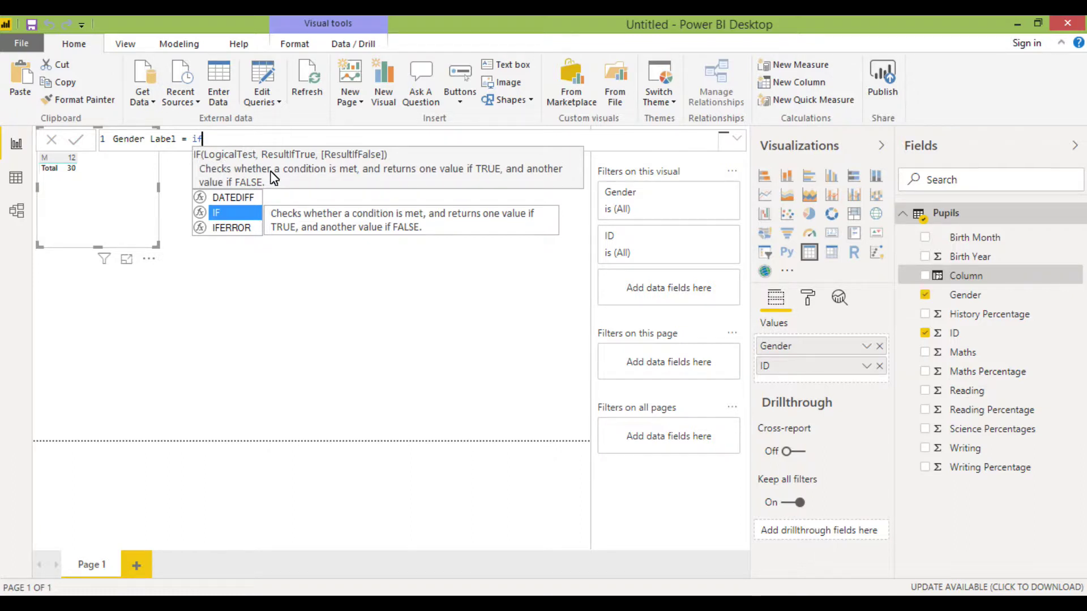
pyautogui.write('(gend')
pyautogui.press('Tab')
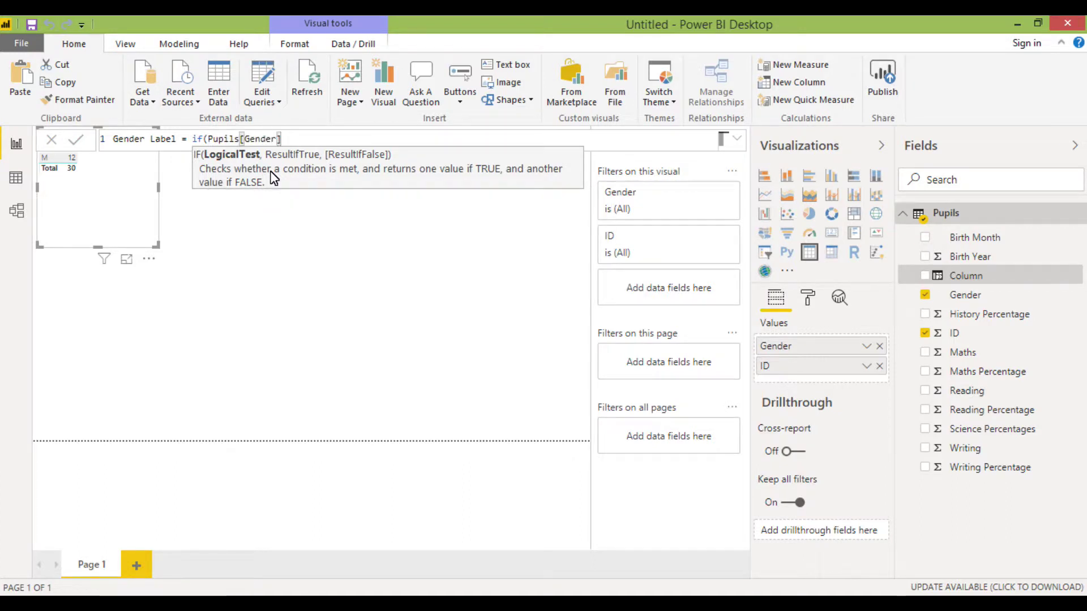
pyautogui.write('=')
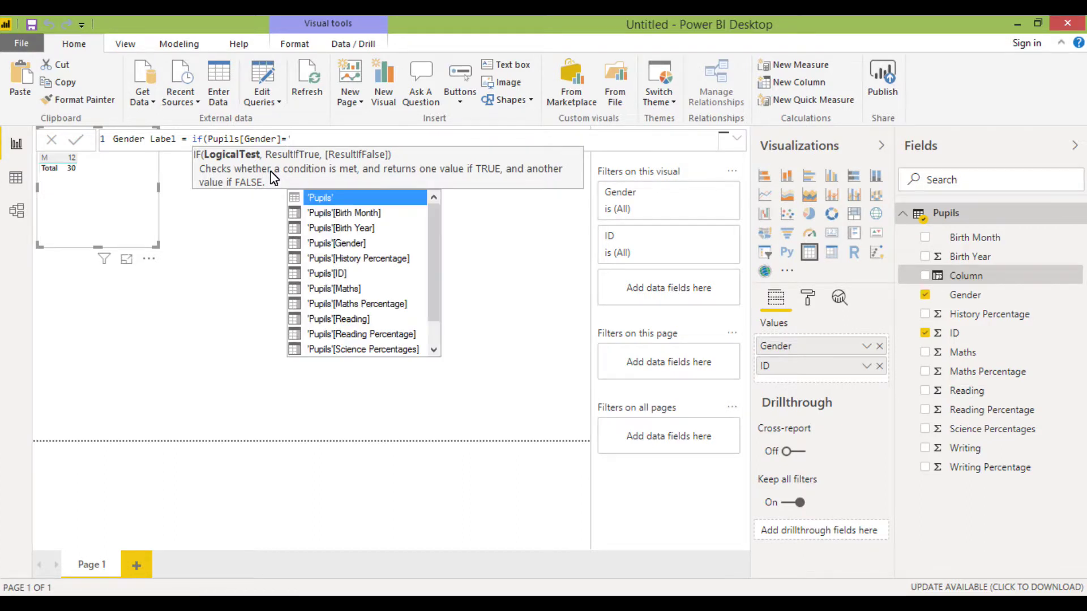
pyautogui.write("'F")
pyautogui.press('BackSpace')
pyautogui.press('BackSpace')
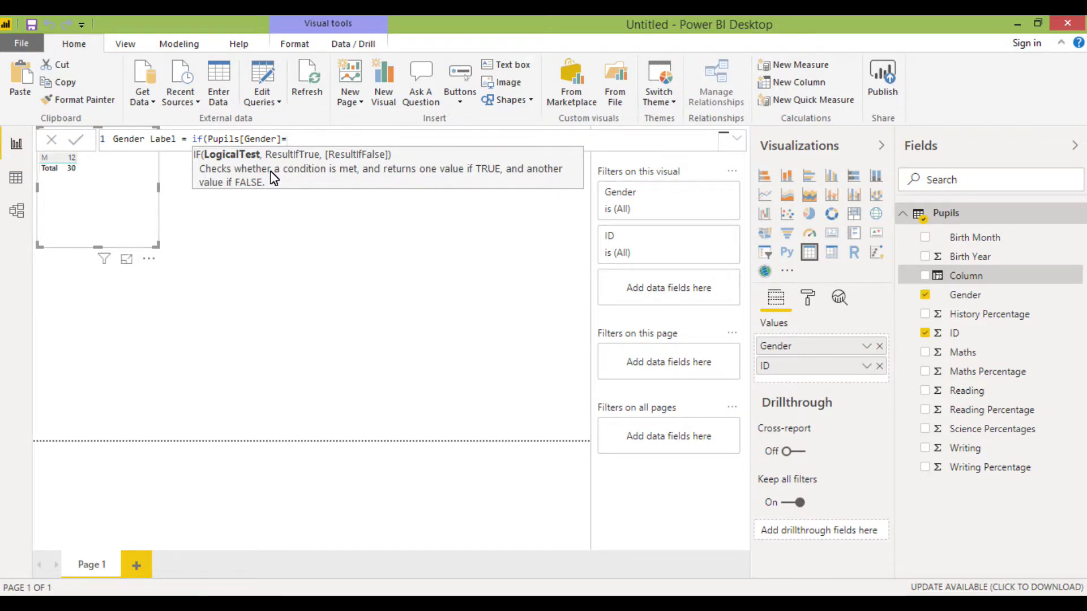
pyautogui.write('"F","Female')
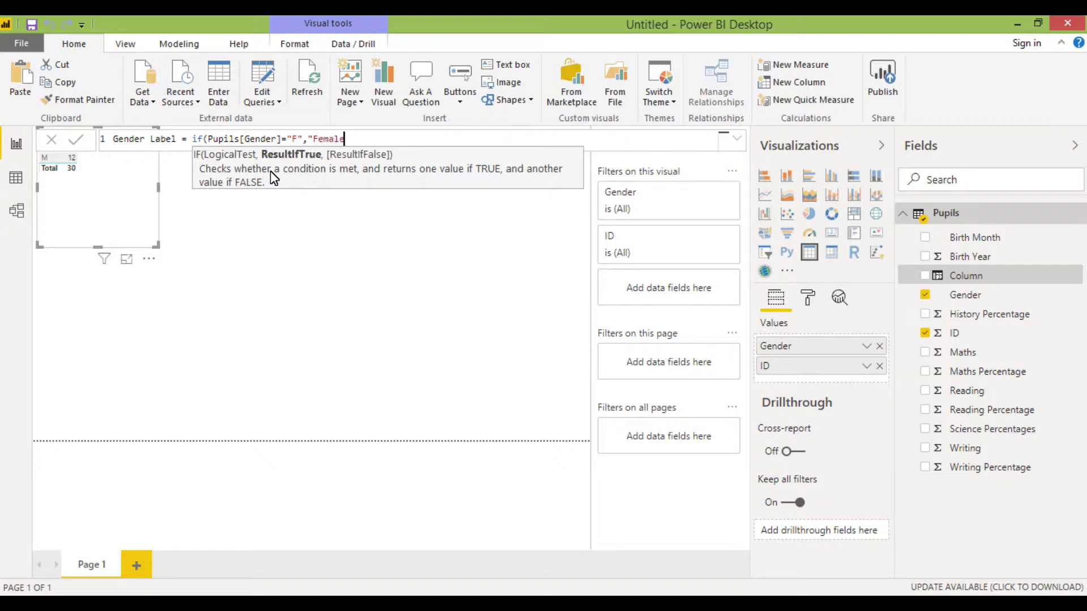
pyautogui.write('","Male')
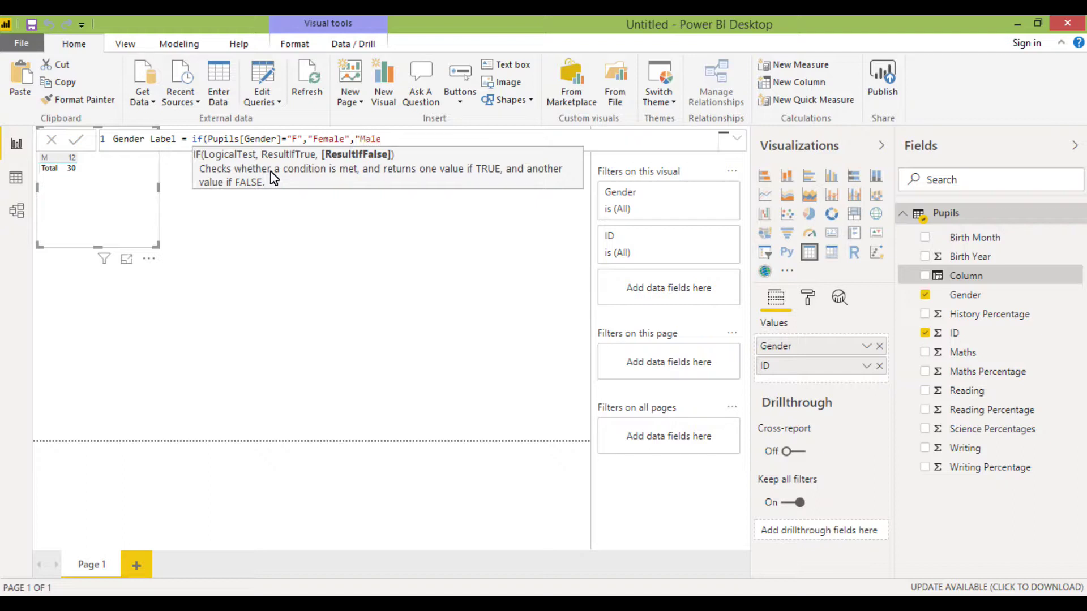
pyautogui.write('")')
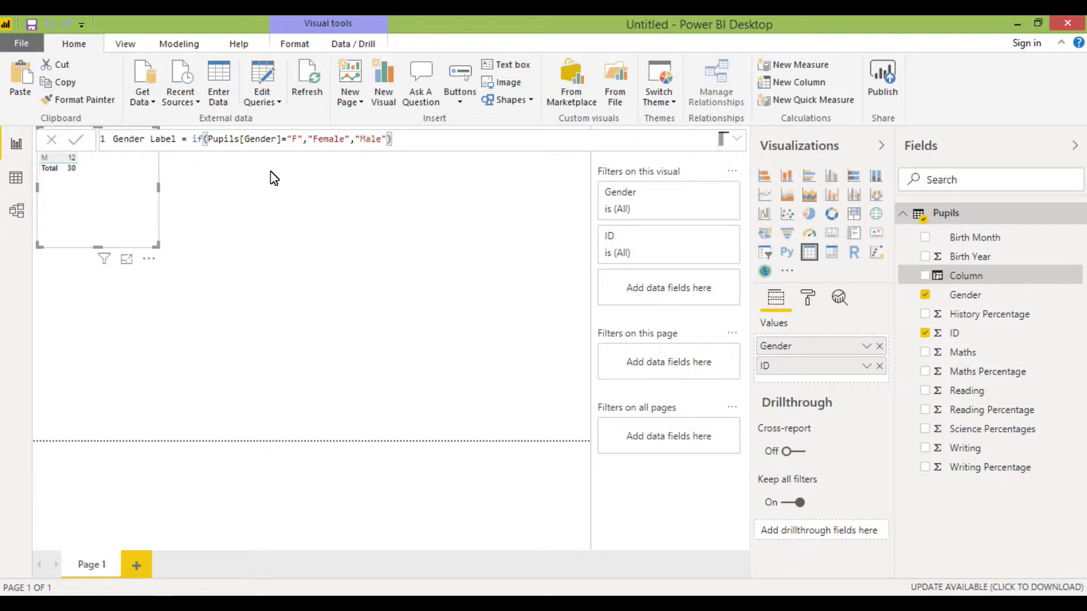
pyautogui.press('Return')
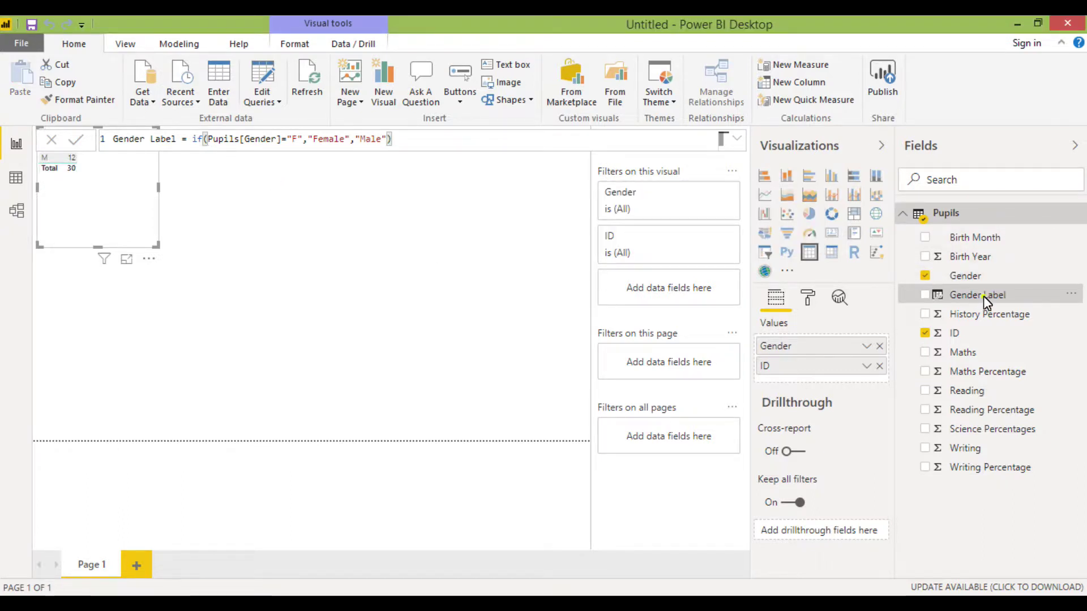
# Add Gender Label to the table, showing F Female 18 and M Male 12.
pyautogui.moveTo(983, 297); pyautogui.dragTo(861, 365)
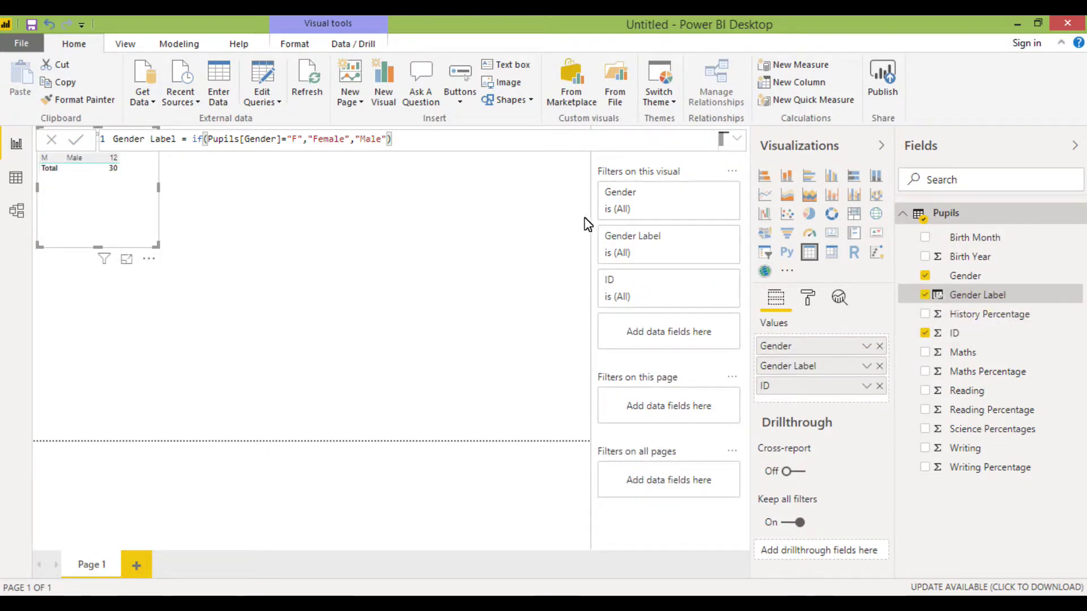
pyautogui.click(451, 491)
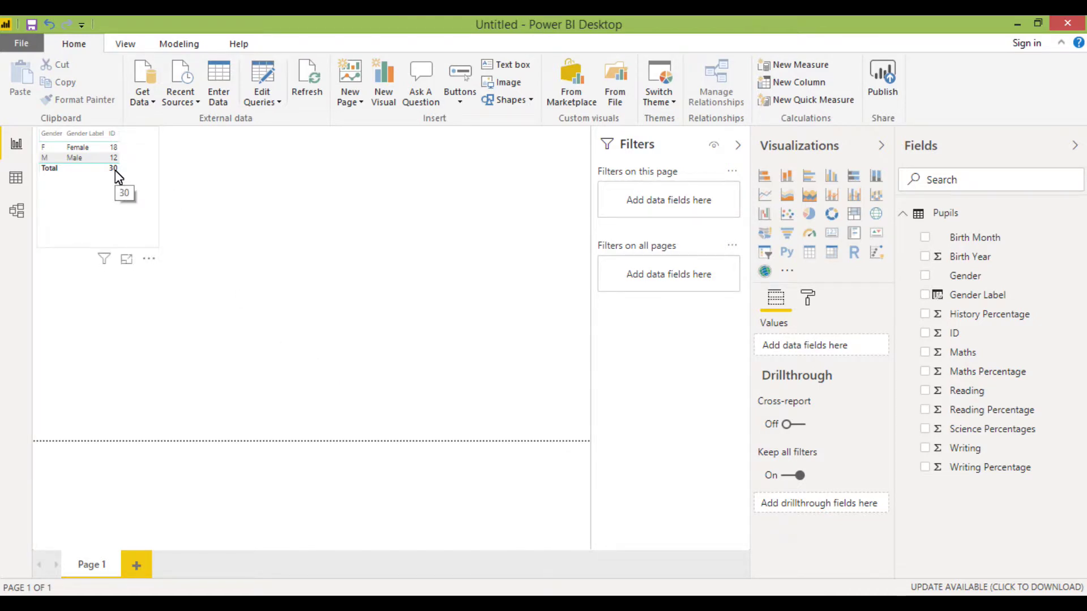
# Remove Gender from the table, leaving Gender Label with counts Female 18, Male 12.
pyautogui.click(77, 148)
pyautogui.click(428, 226)
pyautogui.click(148, 176)
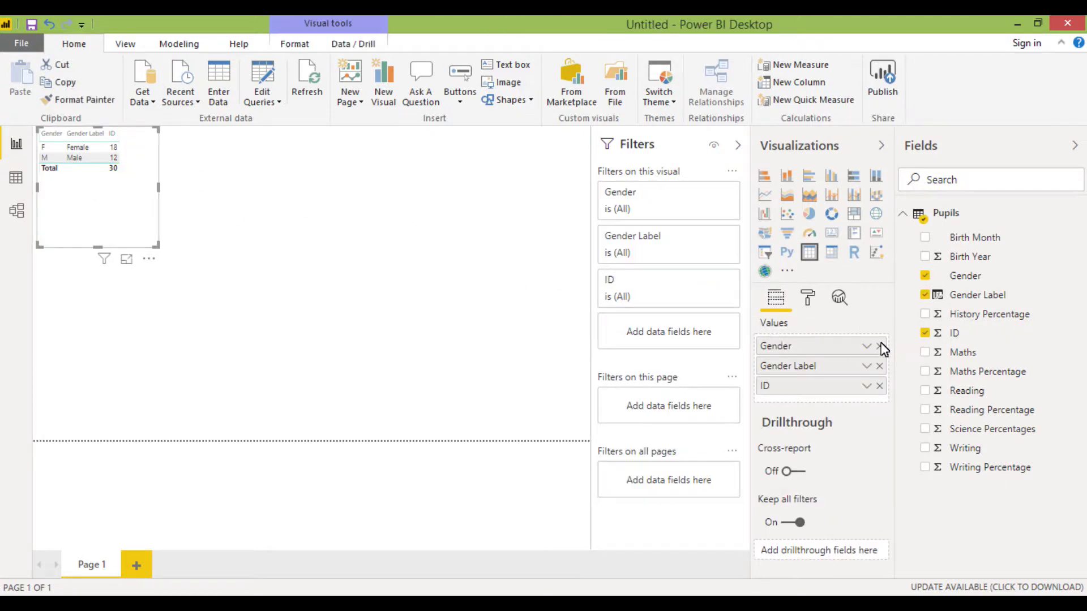
pyautogui.click(879, 346)
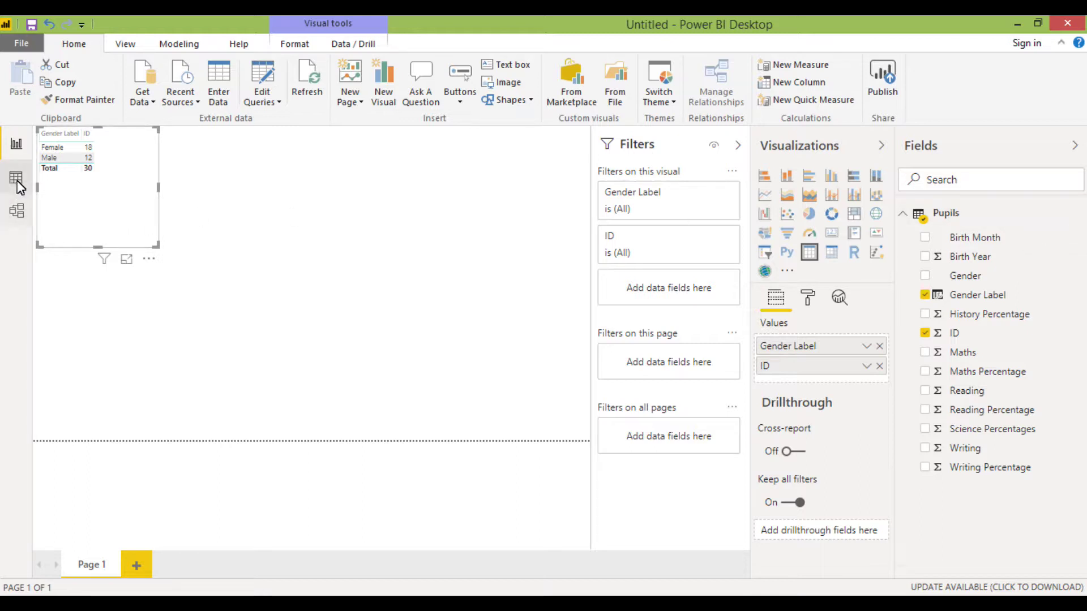
# Open the Pupils query in Power Query Editor and start a new conditional column.
pyautogui.rightClick(995, 219)
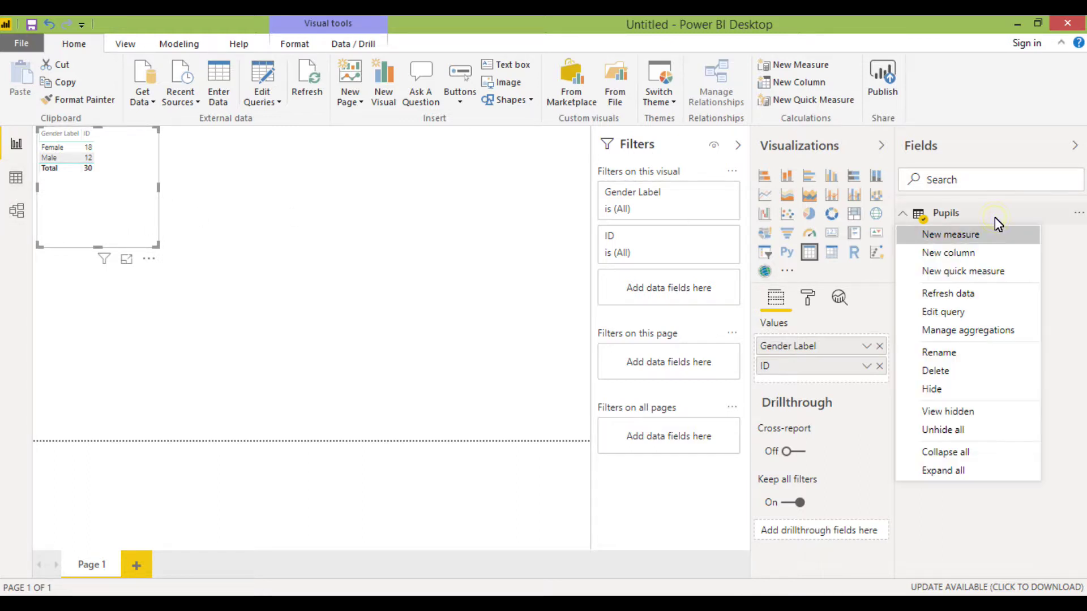
pyautogui.click(976, 315)
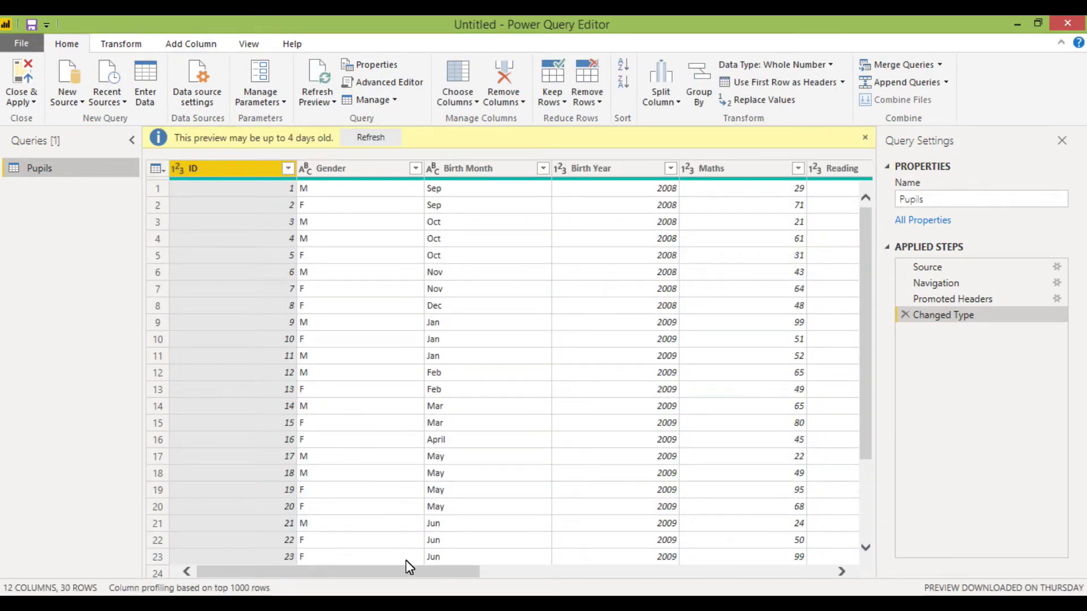
pyautogui.moveTo(406, 571)
pyautogui.mouseDown()
pyautogui.moveTo(763, 568)
pyautogui.moveTo(388, 577)
pyautogui.mouseUp()
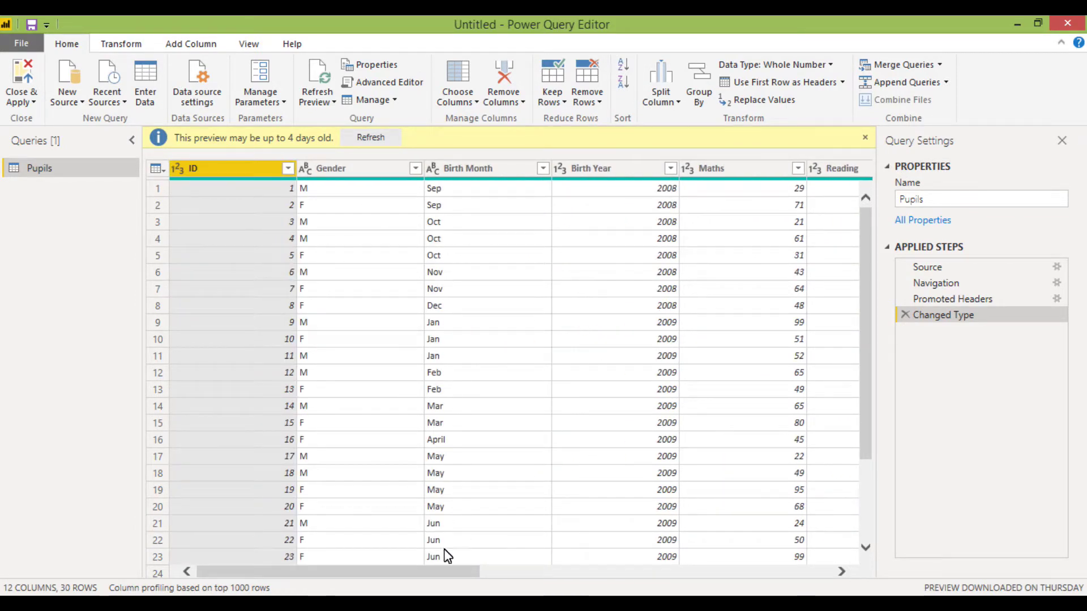
pyautogui.moveTo(438, 572); pyautogui.dragTo(400, 579)
pyautogui.click(197, 41)
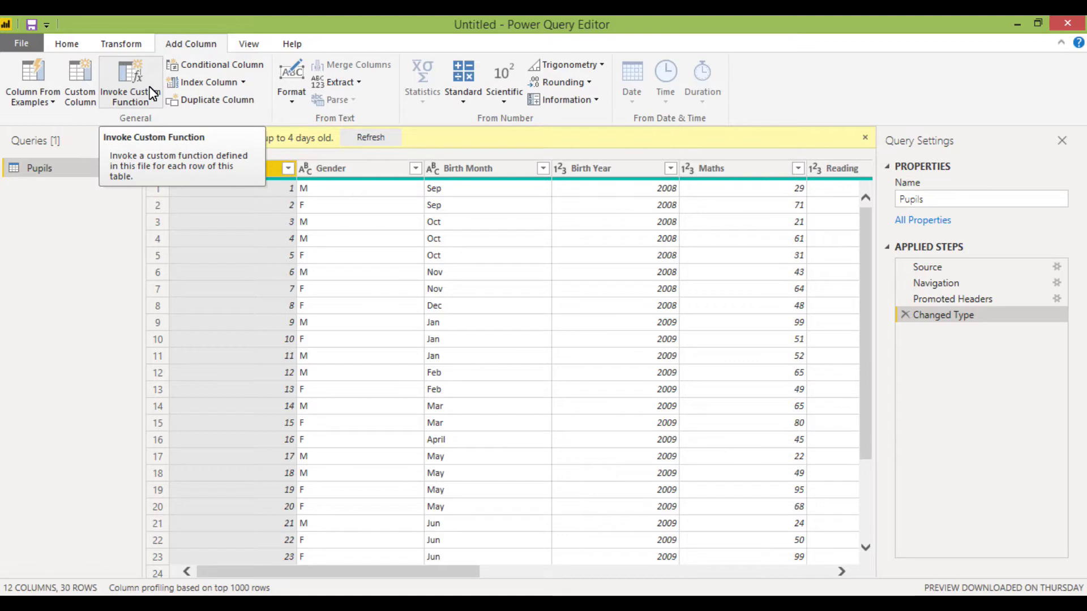
pyautogui.click(205, 65)
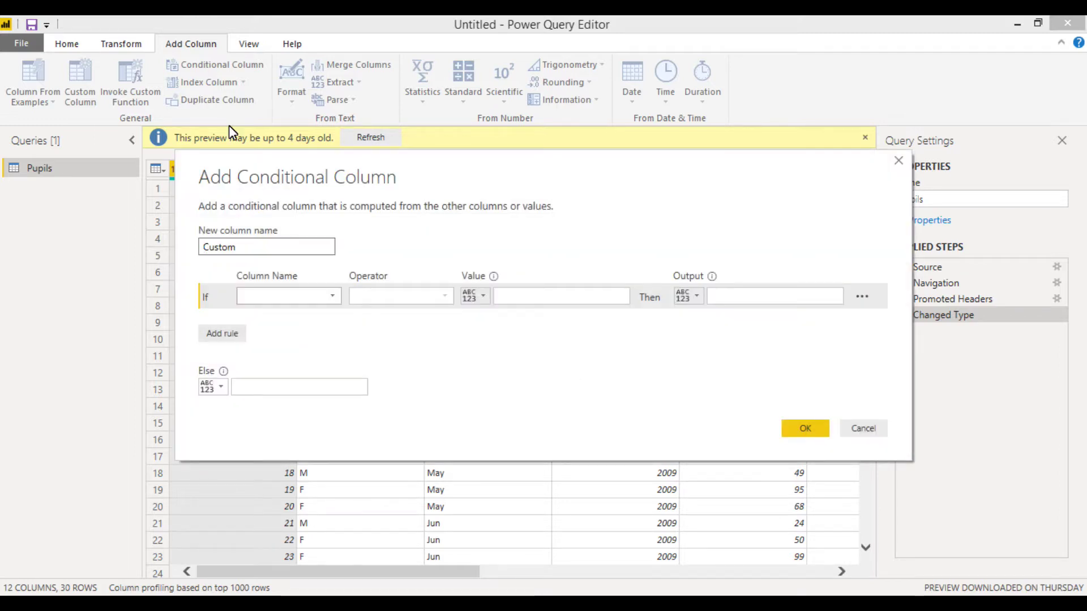
# Set the first rule: if Gender equals F, output Female.
pyautogui.click(333, 296)
pyautogui.click(303, 329)
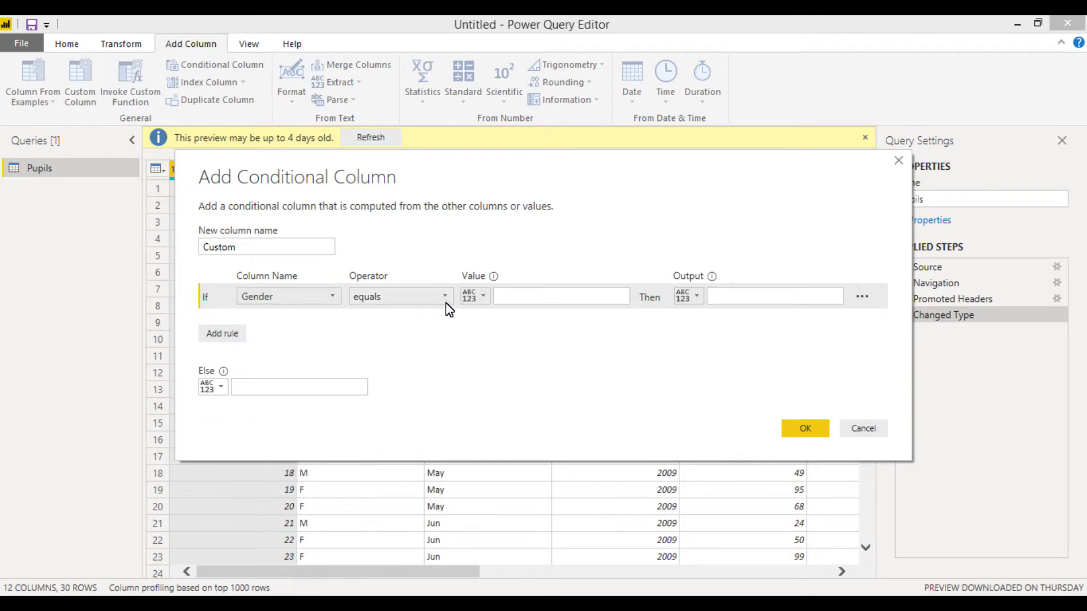
pyautogui.click(514, 304)
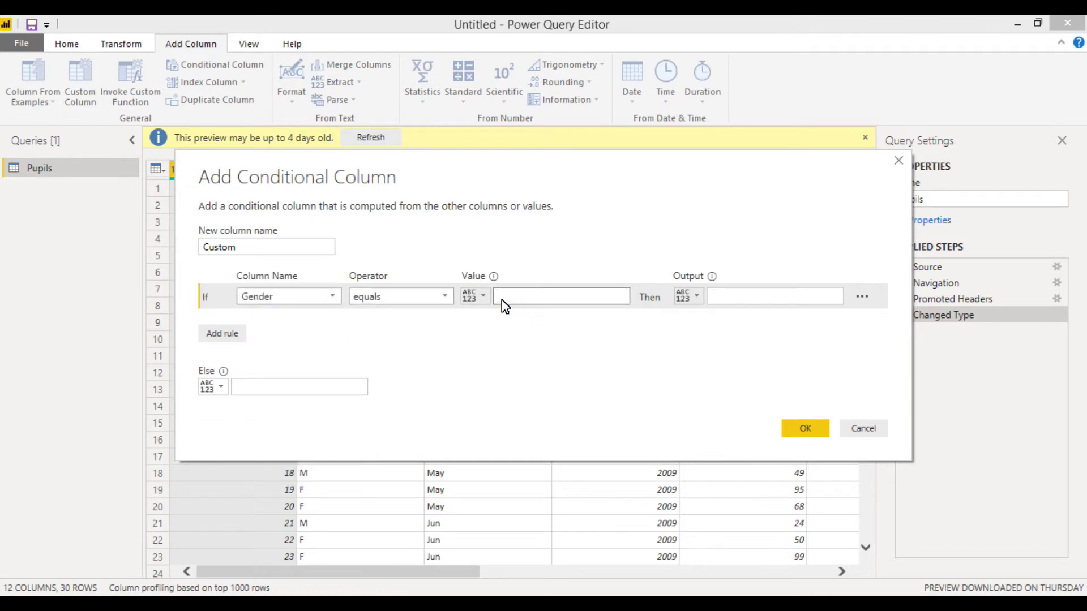
pyautogui.click(479, 297)
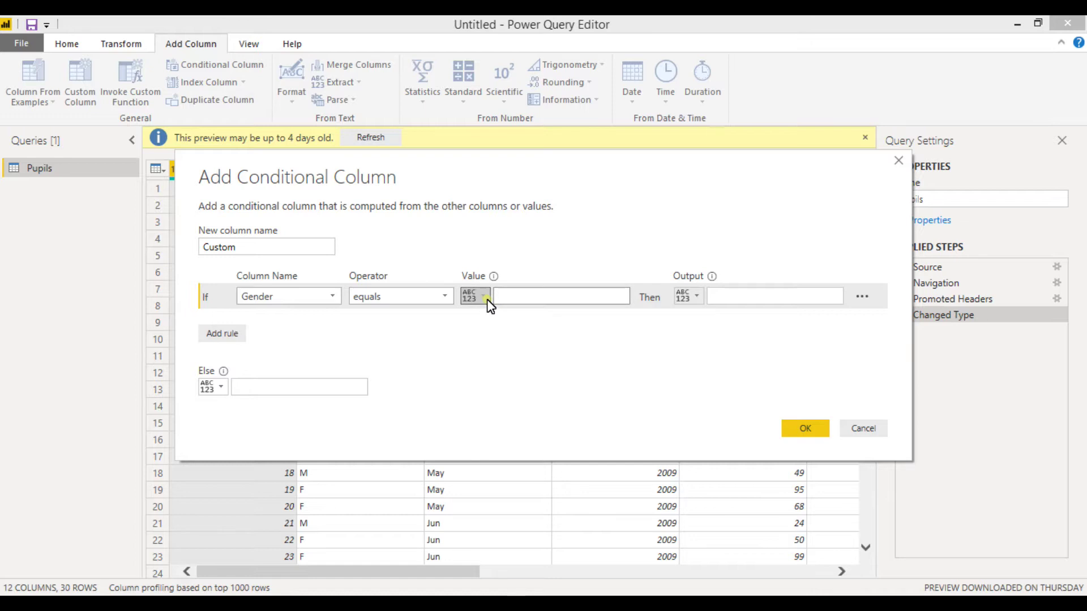
pyautogui.click(501, 314)
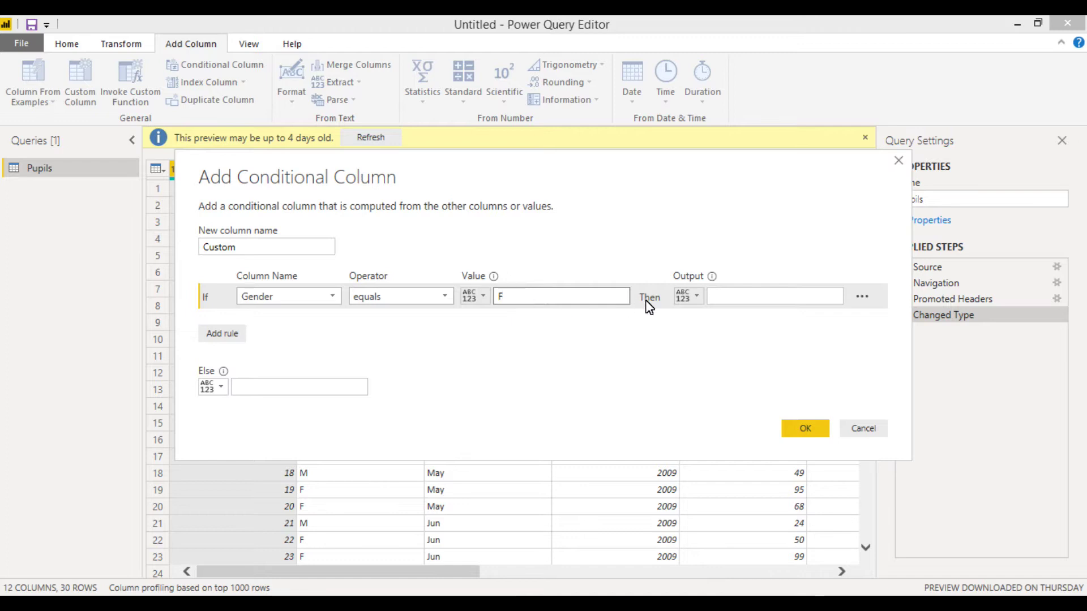
pyautogui.click(713, 296)
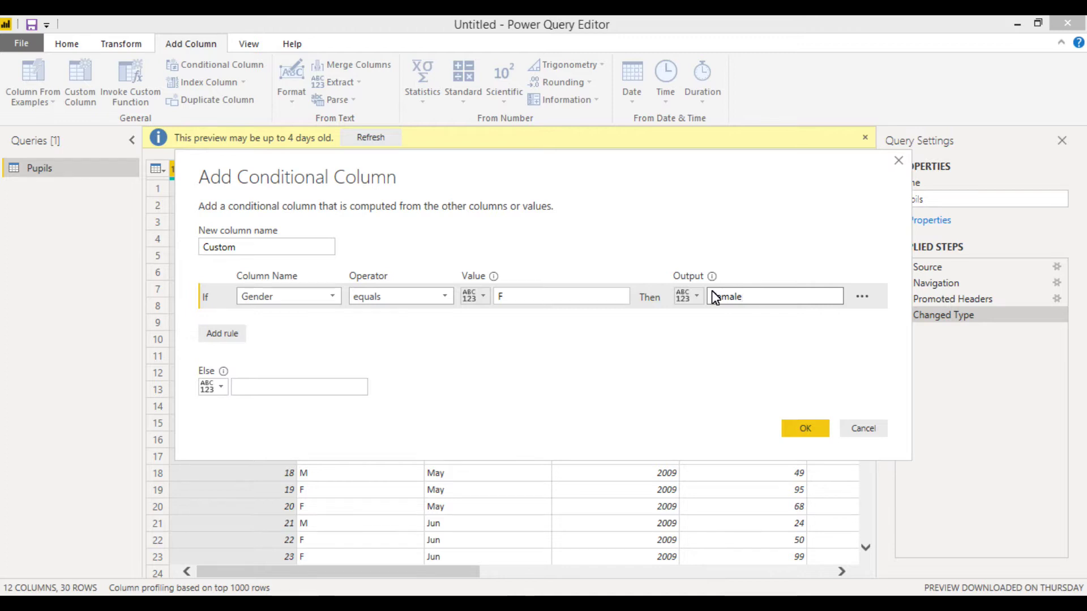
# Add a rule Gender equals M giving Male, and name the column 'Gender Label 2'.
pyautogui.click(221, 336)
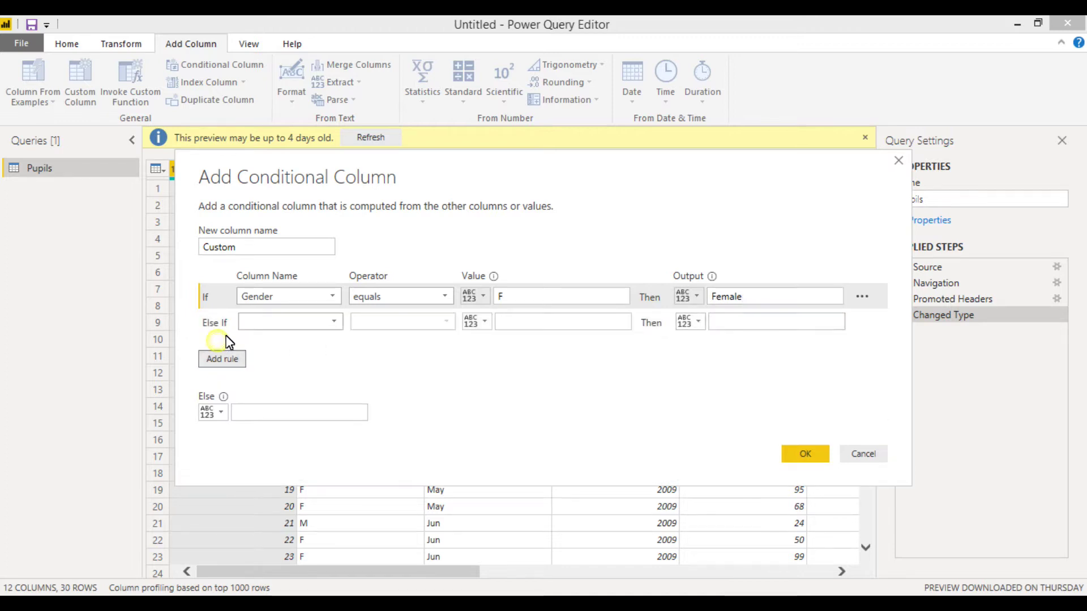
pyautogui.click(290, 325)
pyautogui.click(288, 354)
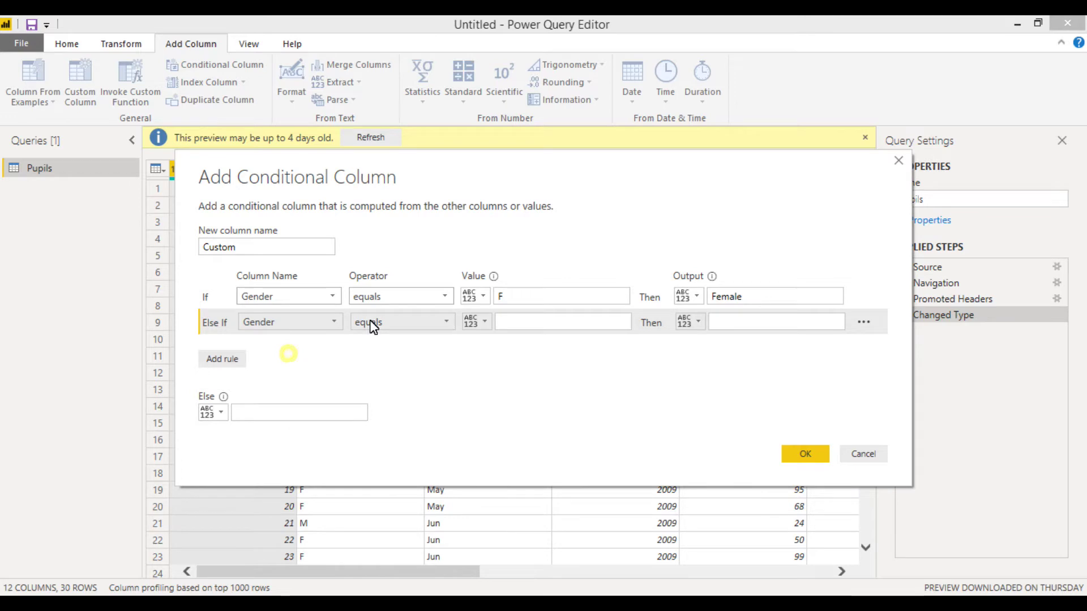
pyautogui.click(527, 323)
pyautogui.write('M')
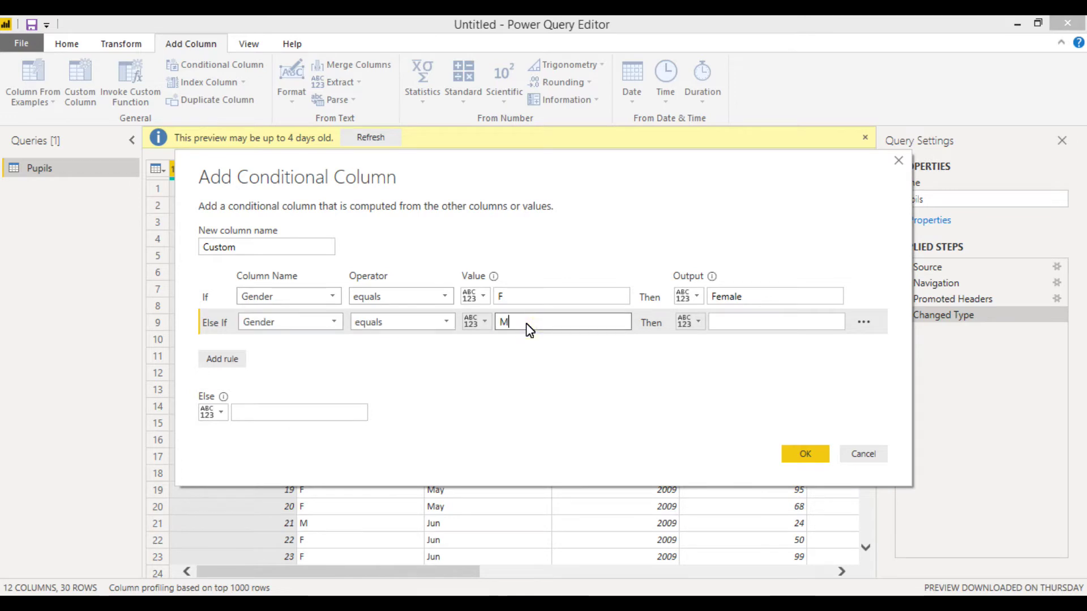
pyautogui.click(735, 320)
pyautogui.write('Male')
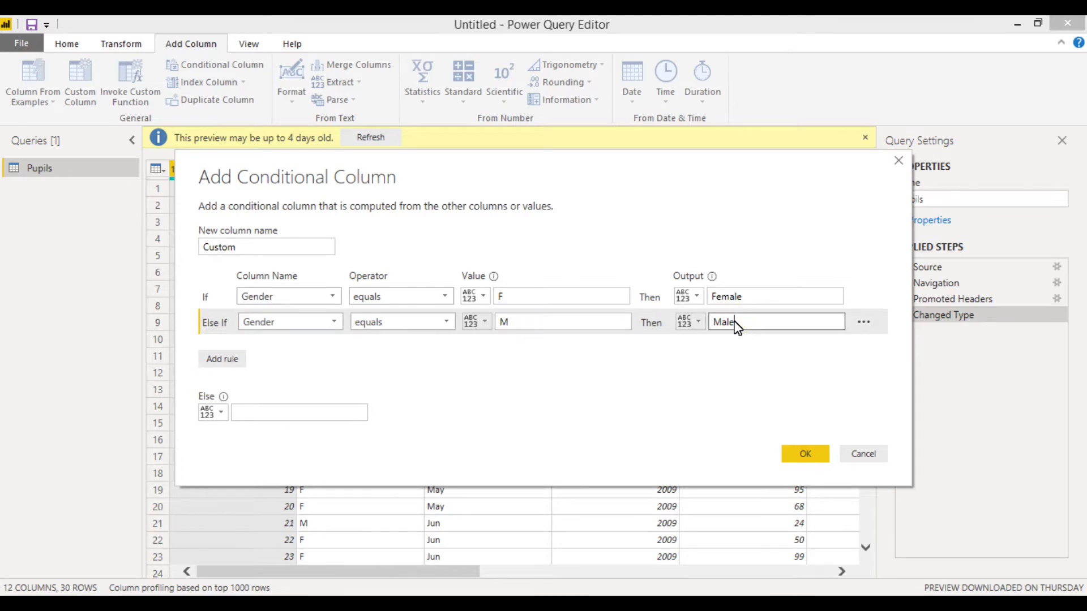
pyautogui.doubleClick(196, 248)
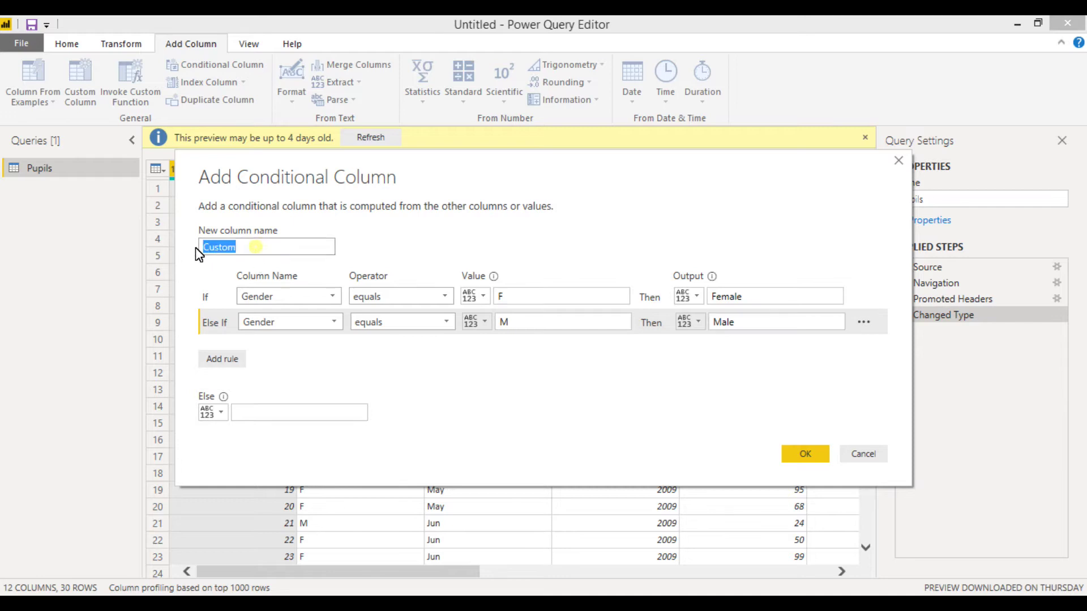
pyautogui.write('Gender La')
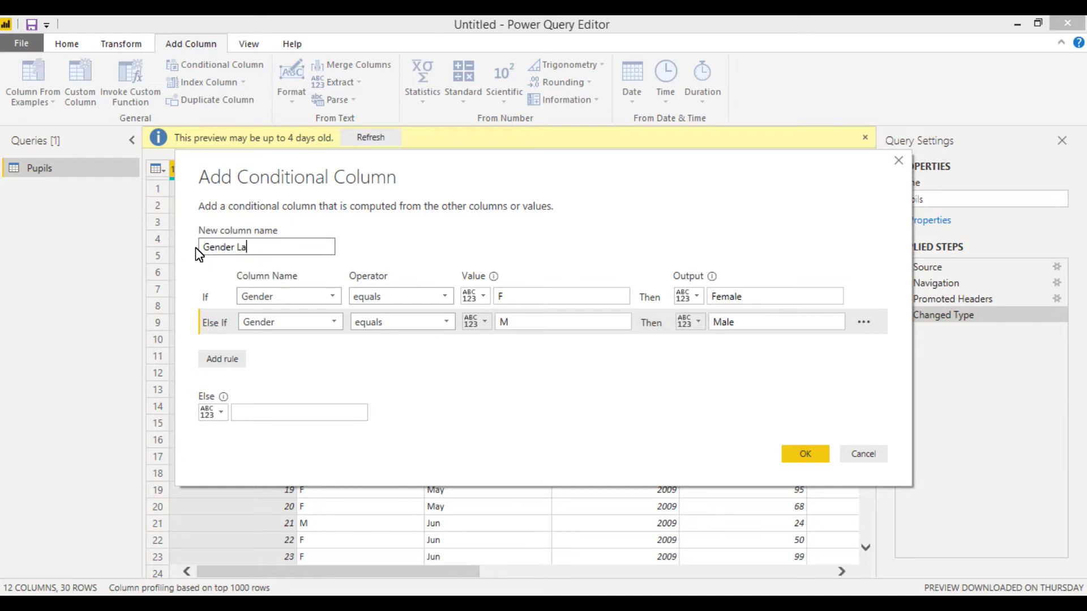
pyautogui.write('bel 2')
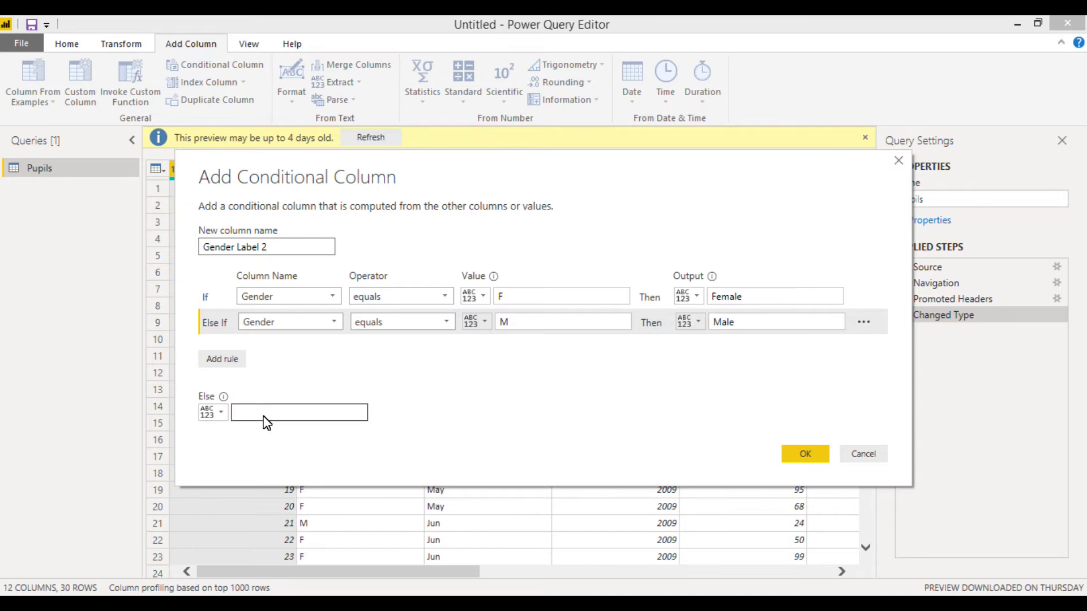
# Confirm the conditional column, then Close & Apply the changes to the report.
pyautogui.click(811, 457)
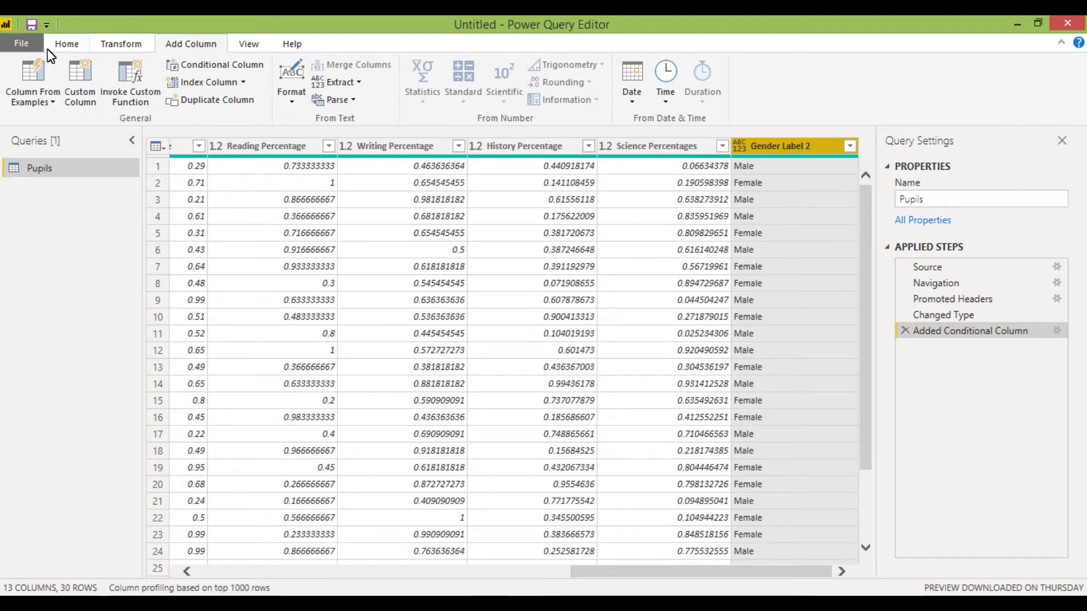
pyautogui.click(66, 44)
pyautogui.click(31, 103)
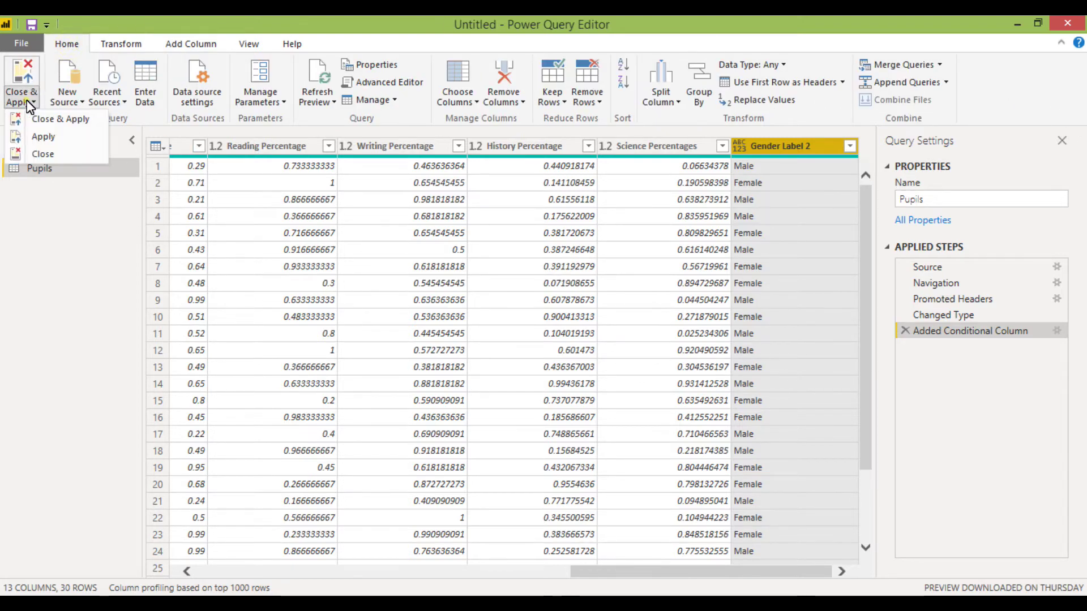
pyautogui.click(60, 120)
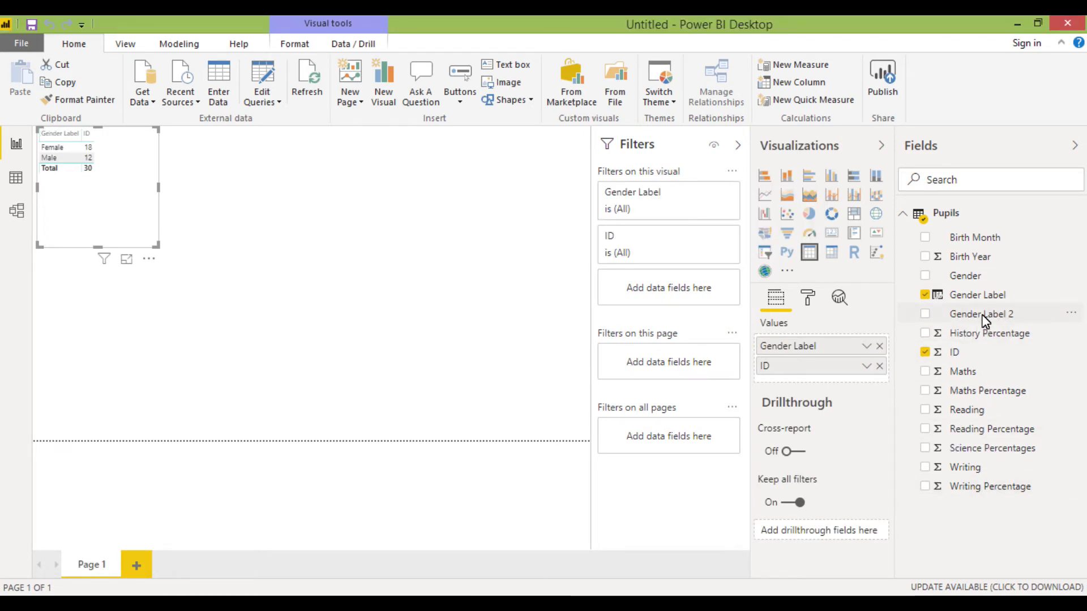
# Add Gender Label 2 to the table, matching Gender Label: Female 18, Male 12, Total 30.
pyautogui.moveTo(988, 315); pyautogui.dragTo(861, 356)
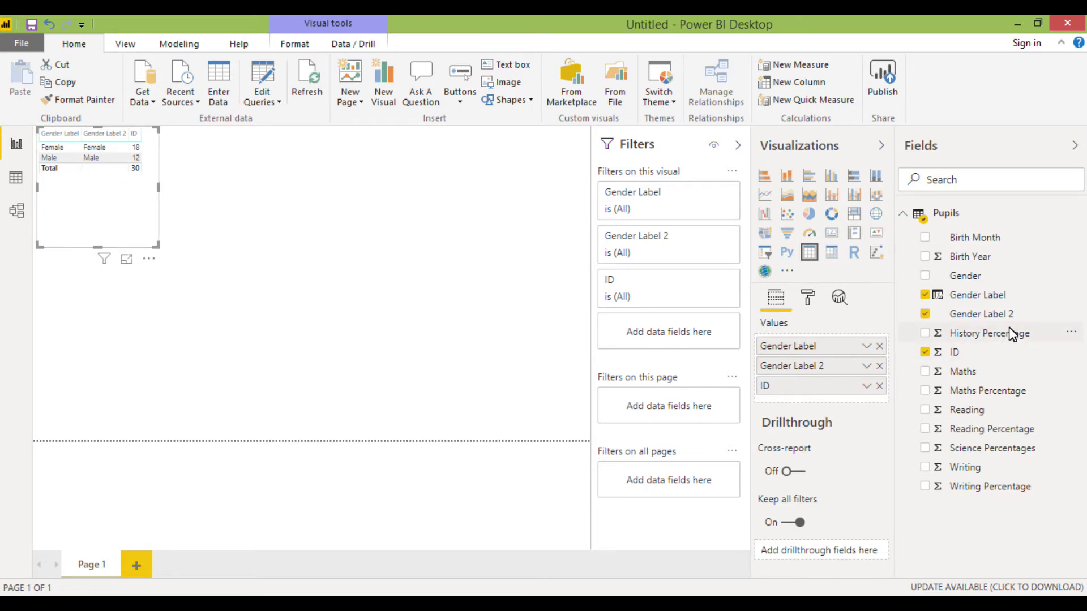
pyautogui.click(1025, 318)
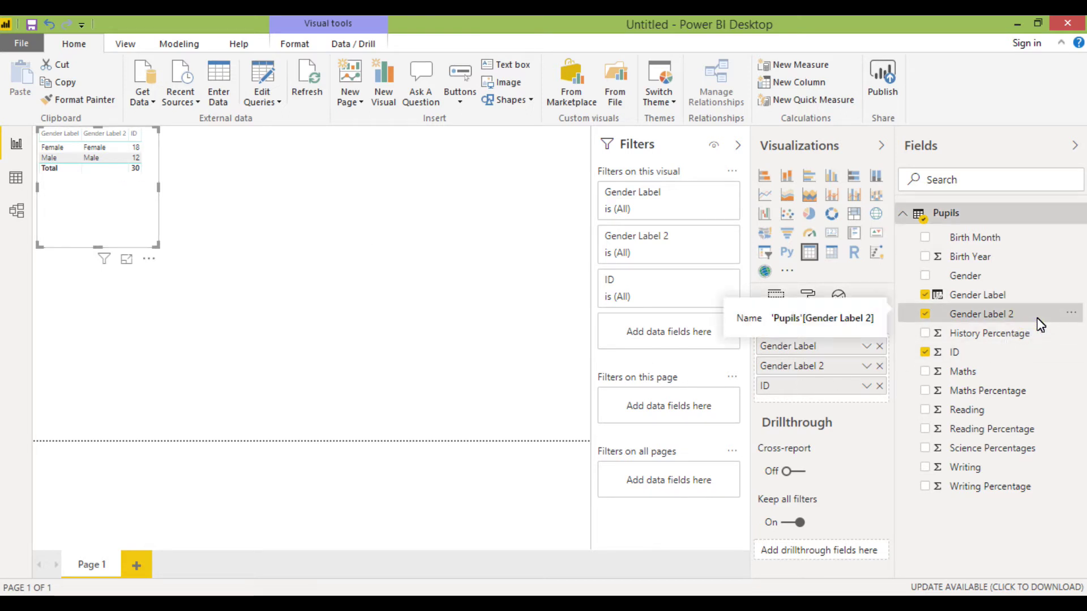